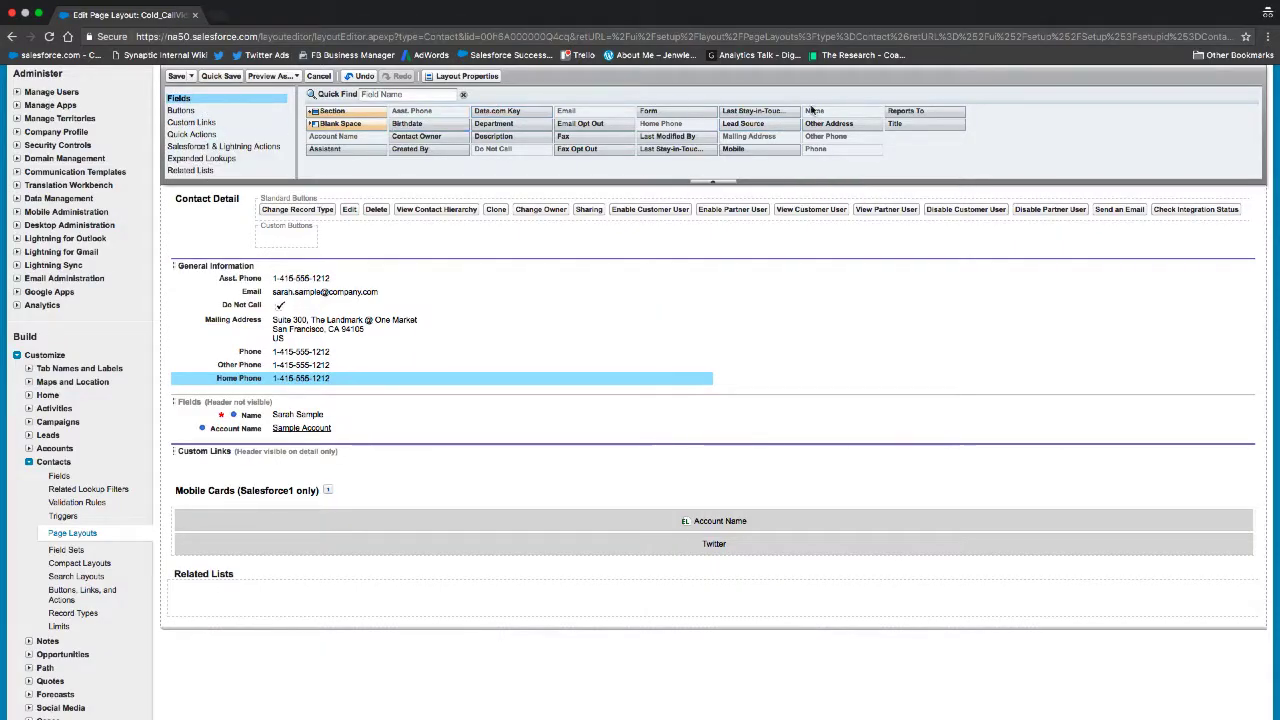
Step: Add Reports To, Other Address, Mobile, Fax, Contact Owner and Birthdate to General Information
left_click_drag(905, 111, 675, 382)
left_click_drag(829, 123, 658, 400)
left_click_drag(733, 148, 700, 448)
left_click_drag(563, 136, 532, 468)
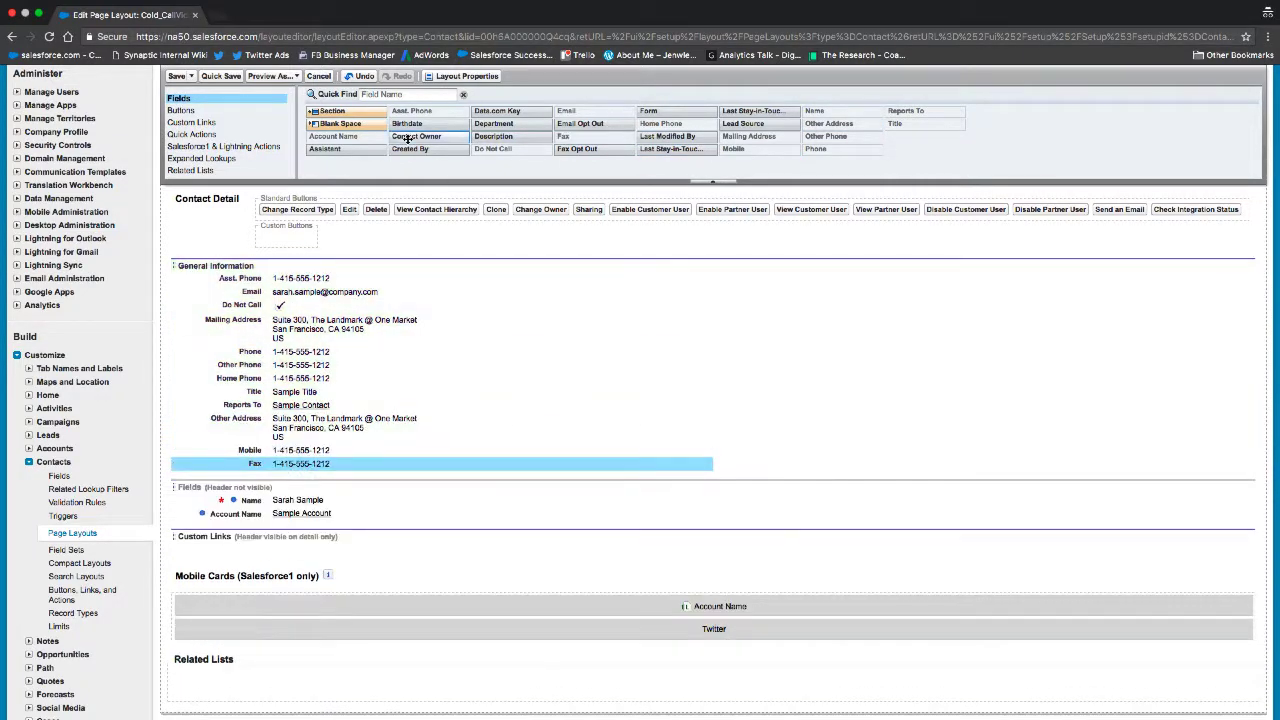
left_click_drag(416, 136, 400, 478)
left_click_drag(407, 123, 395, 492)
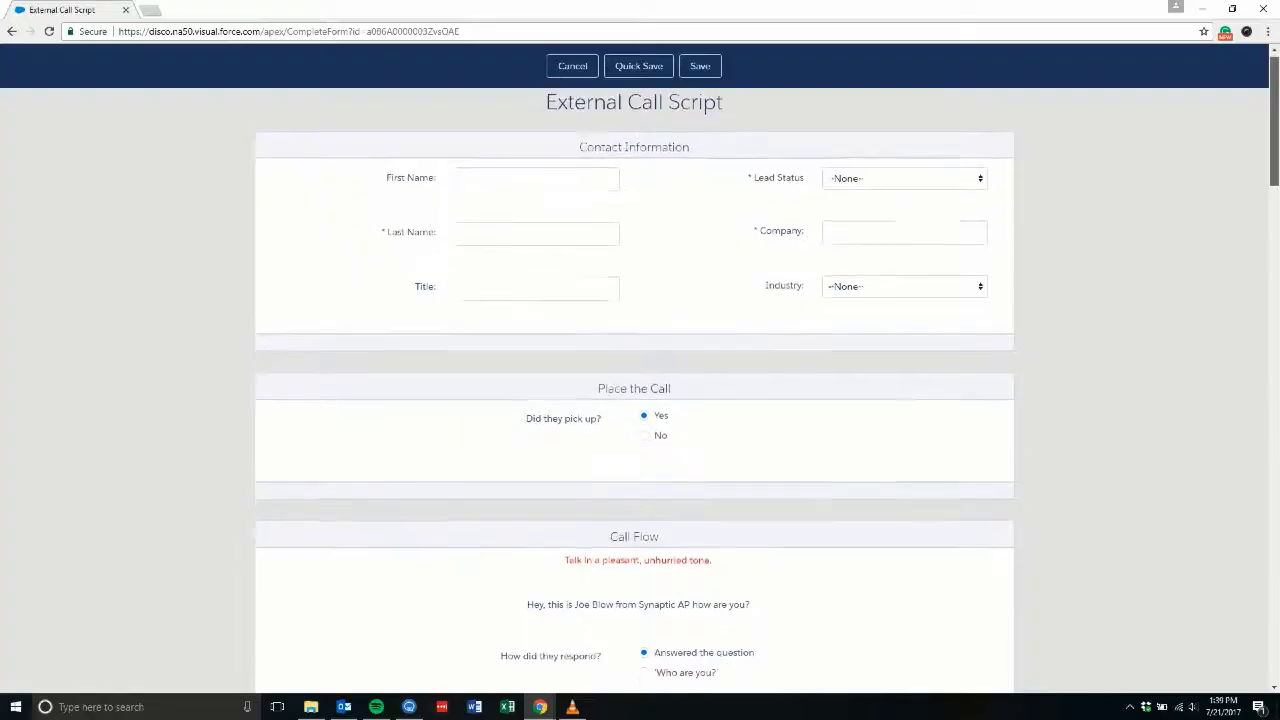
Step: Scroll down through the External Call Script form prefilled with the lead's details
scroll(640, 400, "down", 4)
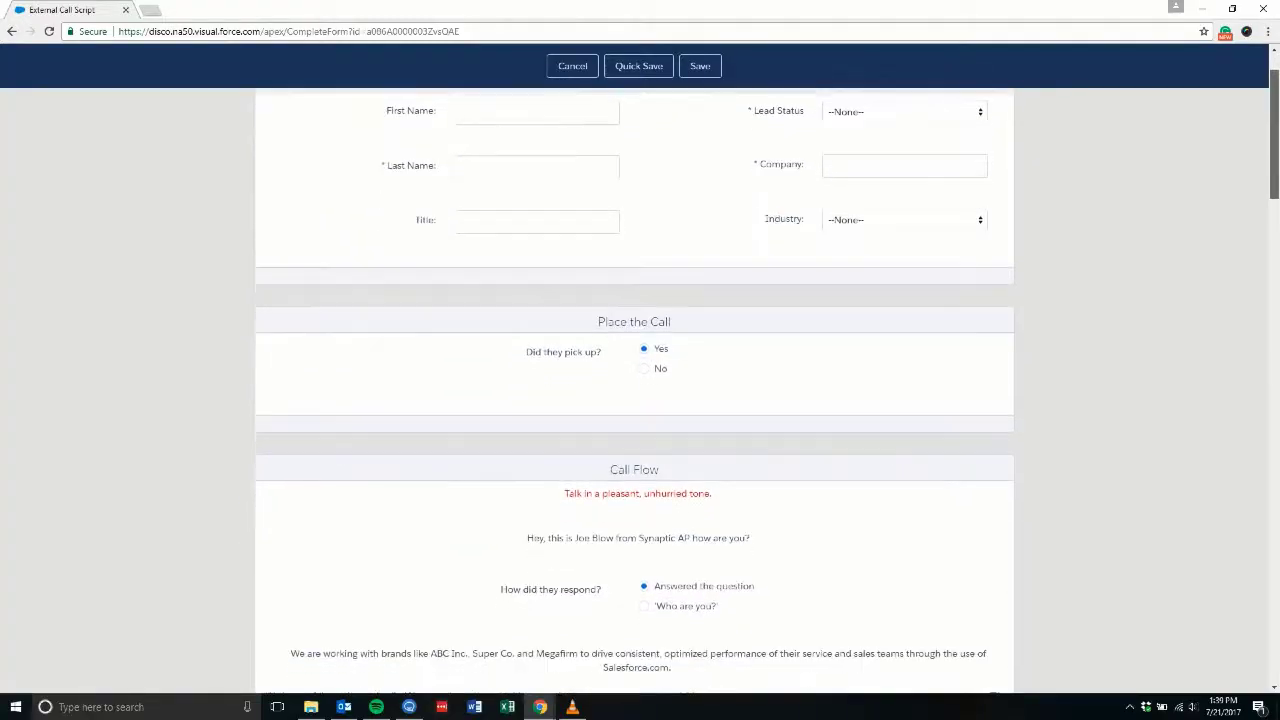
scroll(640, 400, "down", 4)
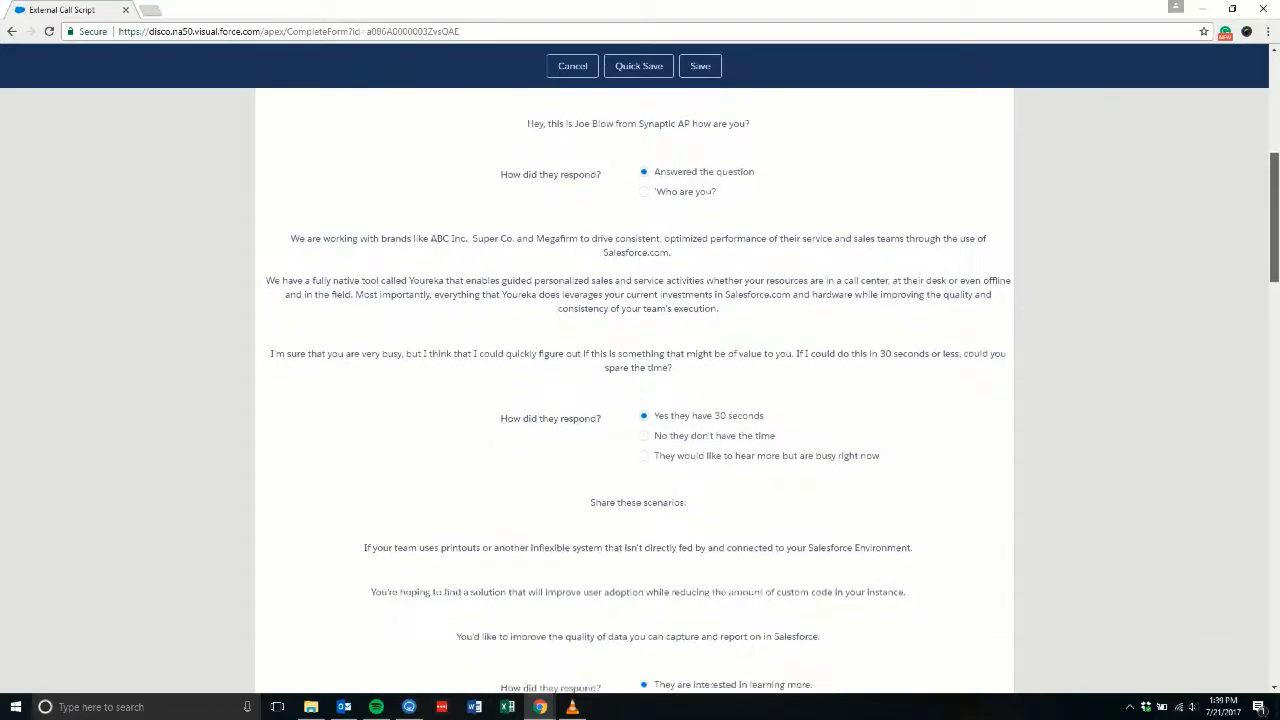
scroll(640, 400, "down", 1)
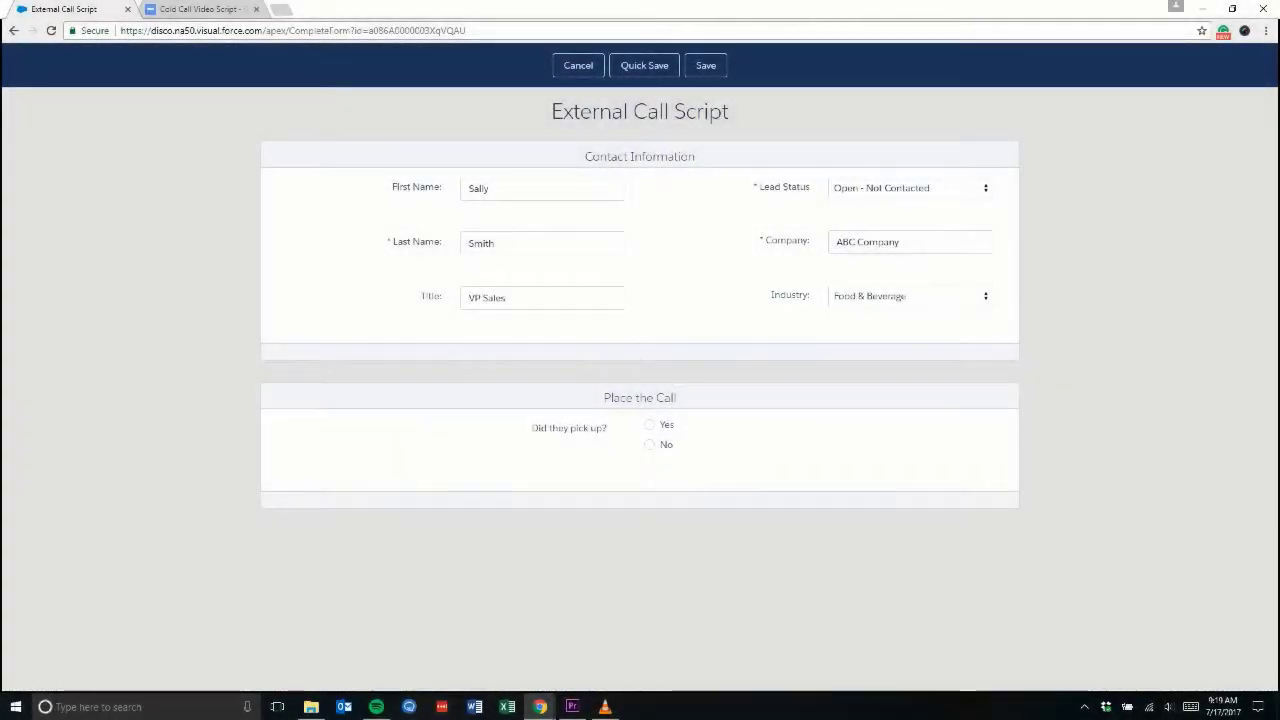
Step: Answer the pick-up question, settling on the lead having picked up
left_click(649, 444)
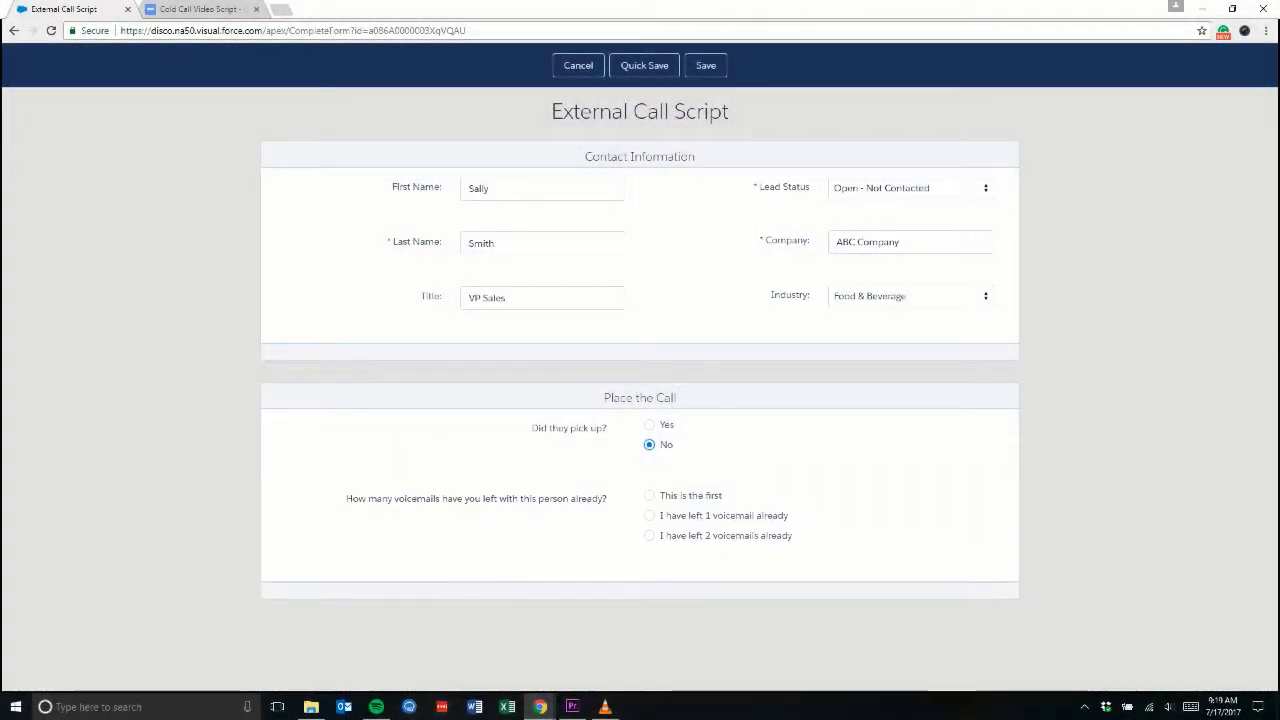
left_click(649, 515)
scroll(640, 400, "down", 2)
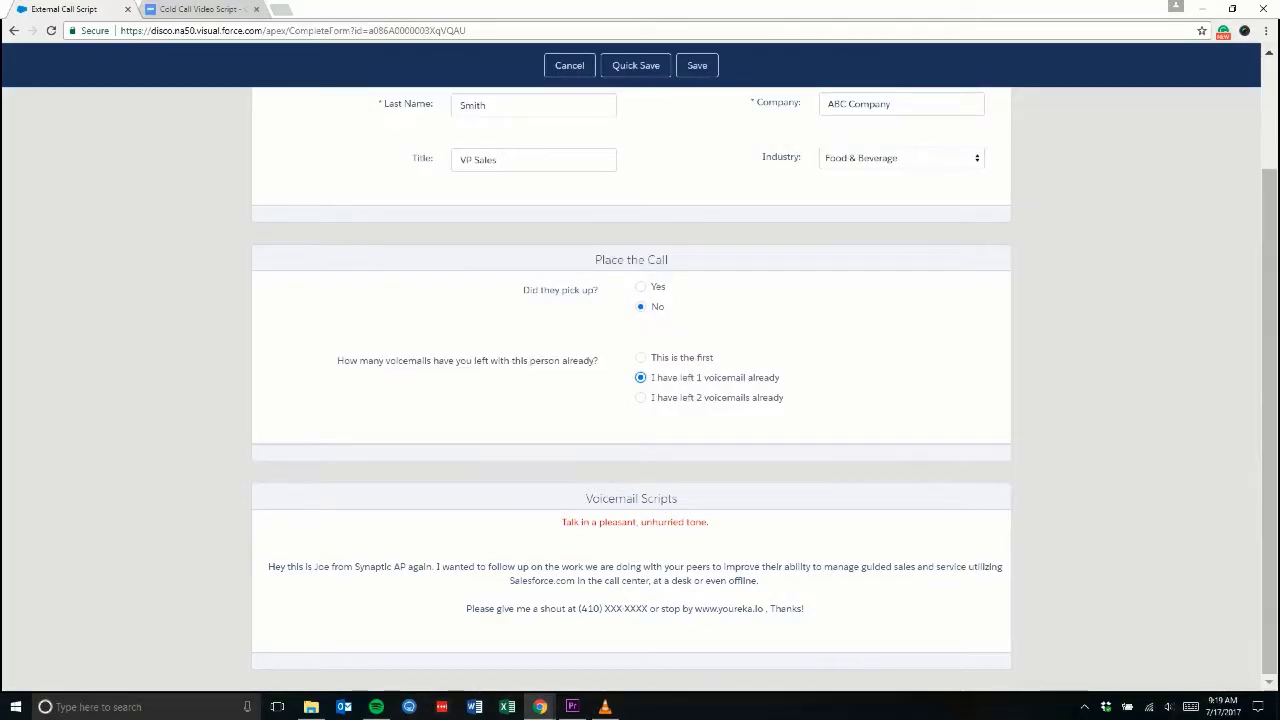
left_click(640, 286)
Step: Record 'Who are you?', 30 seconds granted, interest in learning more, and no time now
scroll(640, 400, "down", 1)
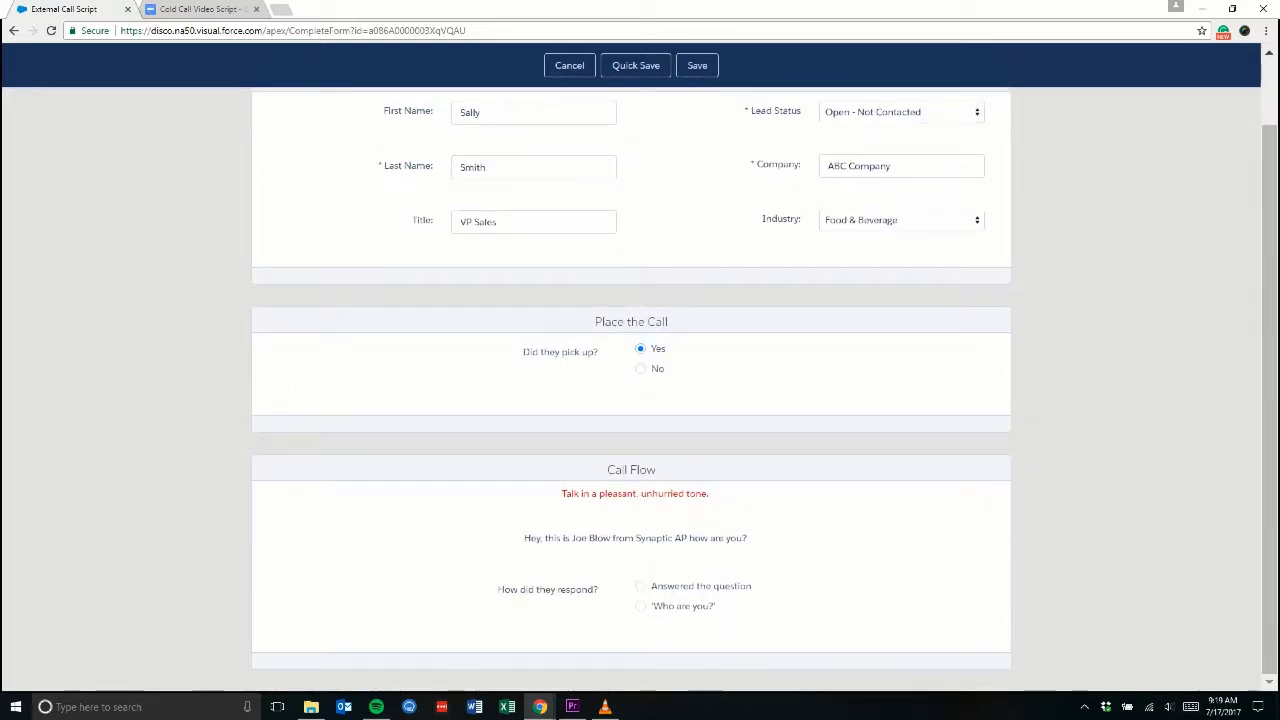
left_click(640, 606)
scroll(640, 400, "down", 3)
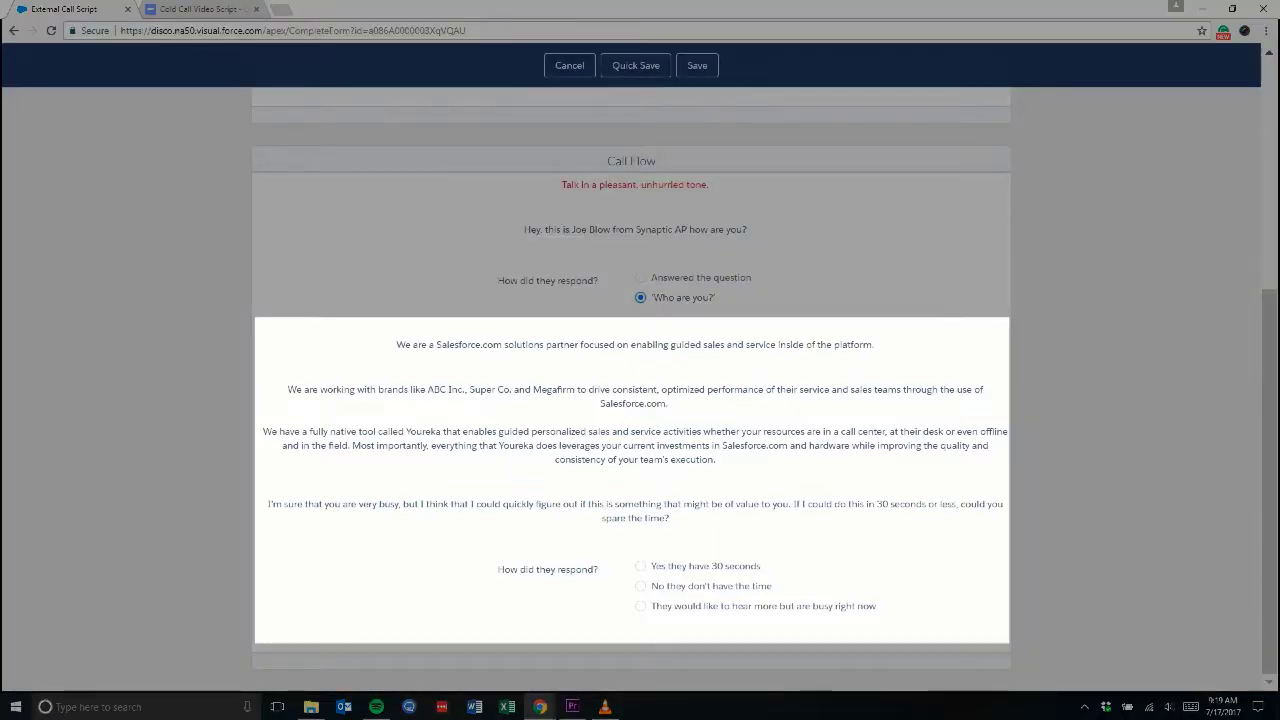
left_click(640, 566)
scroll(640, 400, "down", 3)
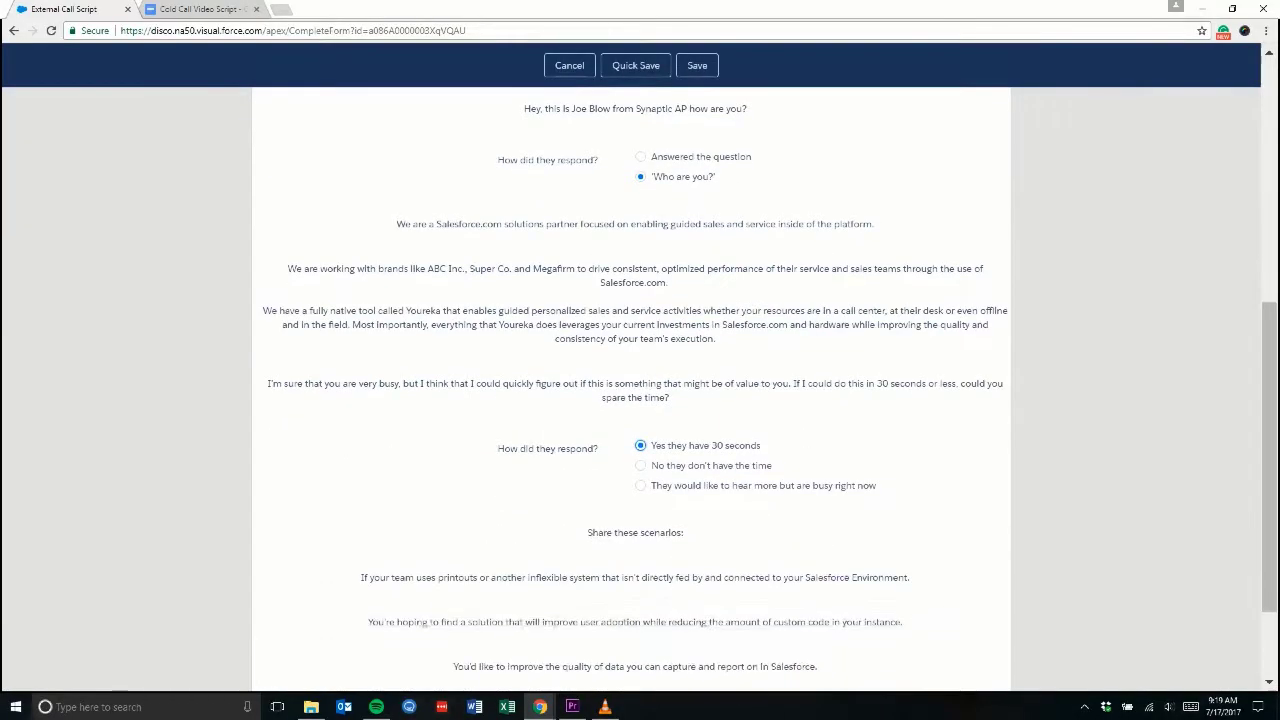
left_click(640, 586)
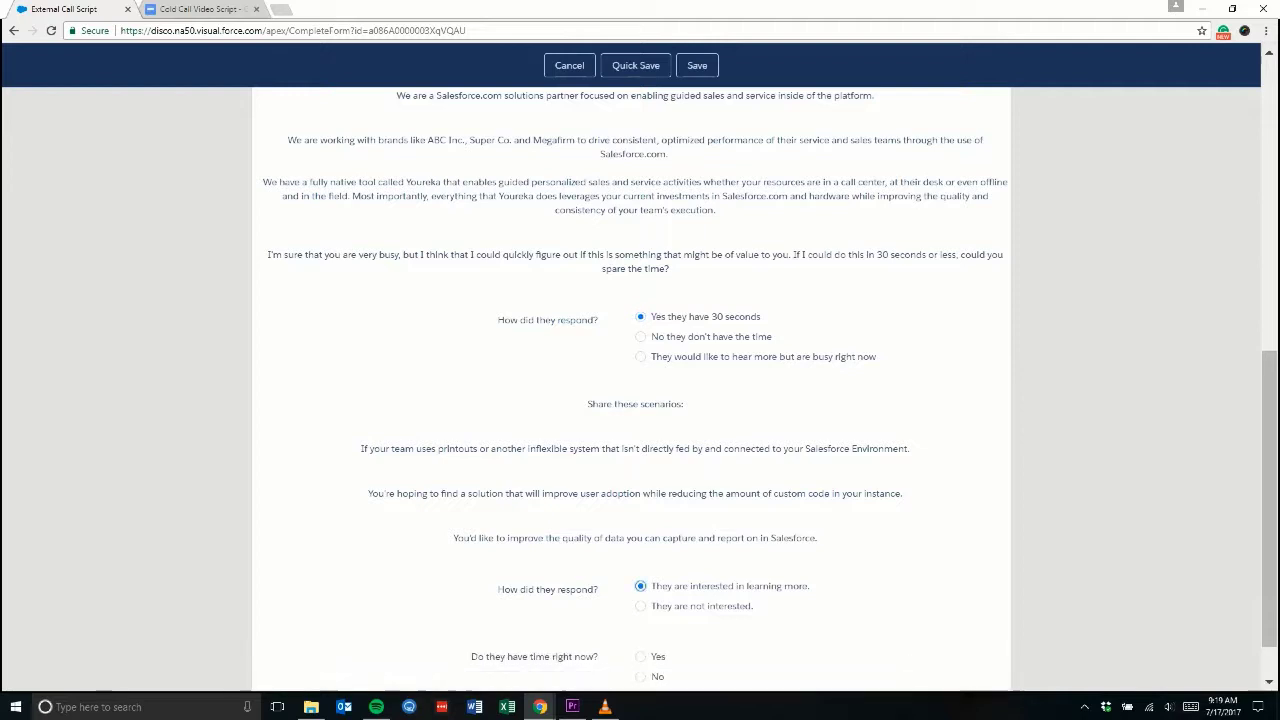
scroll(640, 400, "down", 1)
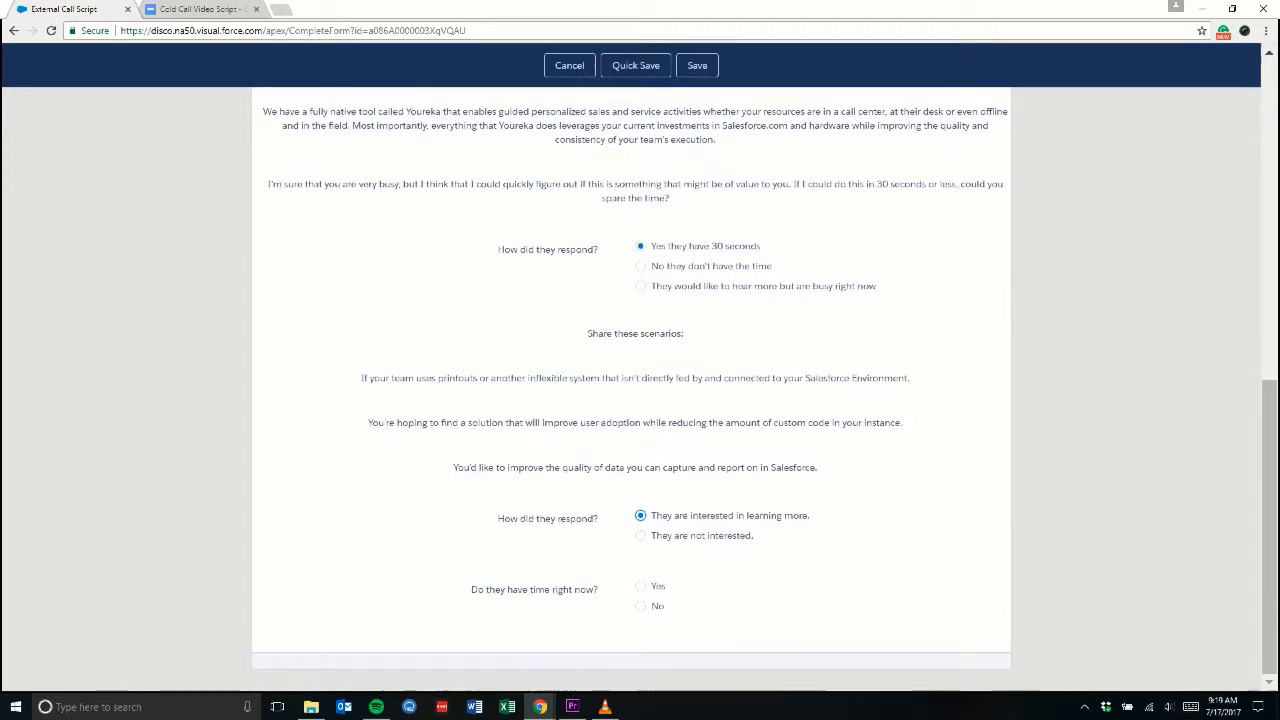
left_click(640, 606)
scroll(640, 400, "down", 2)
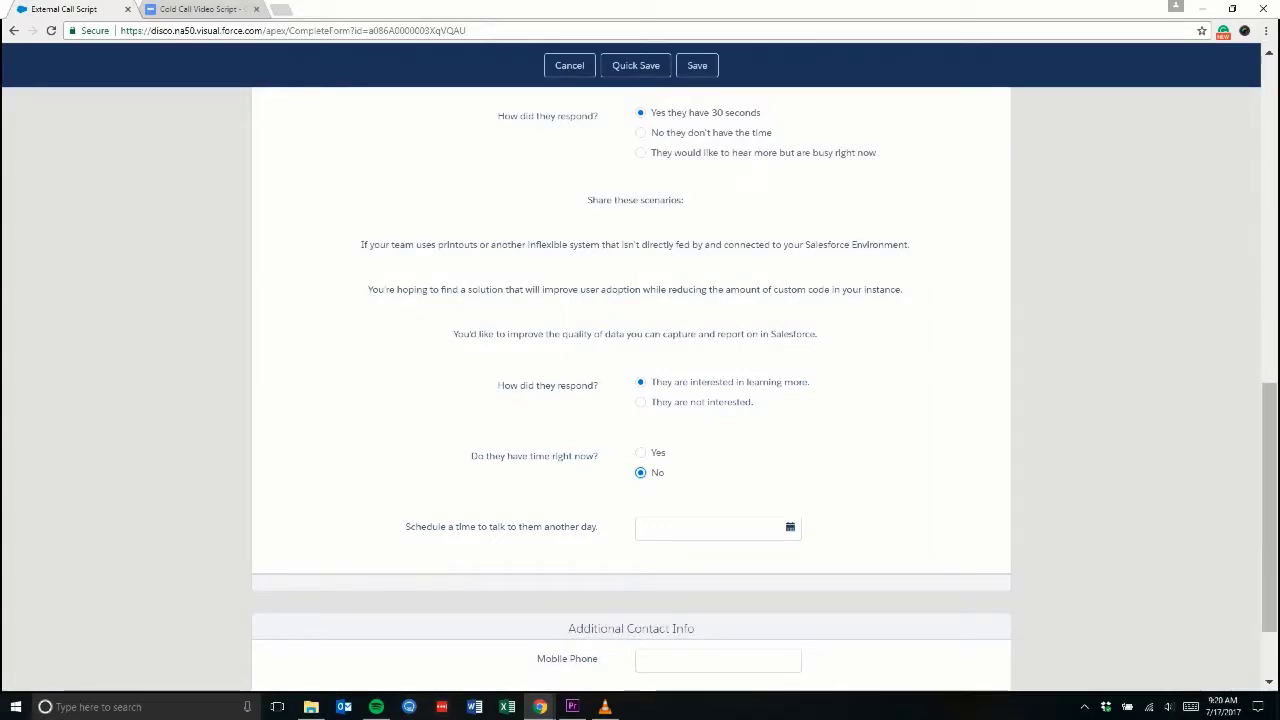
Step: Change time-now to Yes and add 'Paper Tools Get Out of Date Quickly' as a challenge
left_click(640, 452)
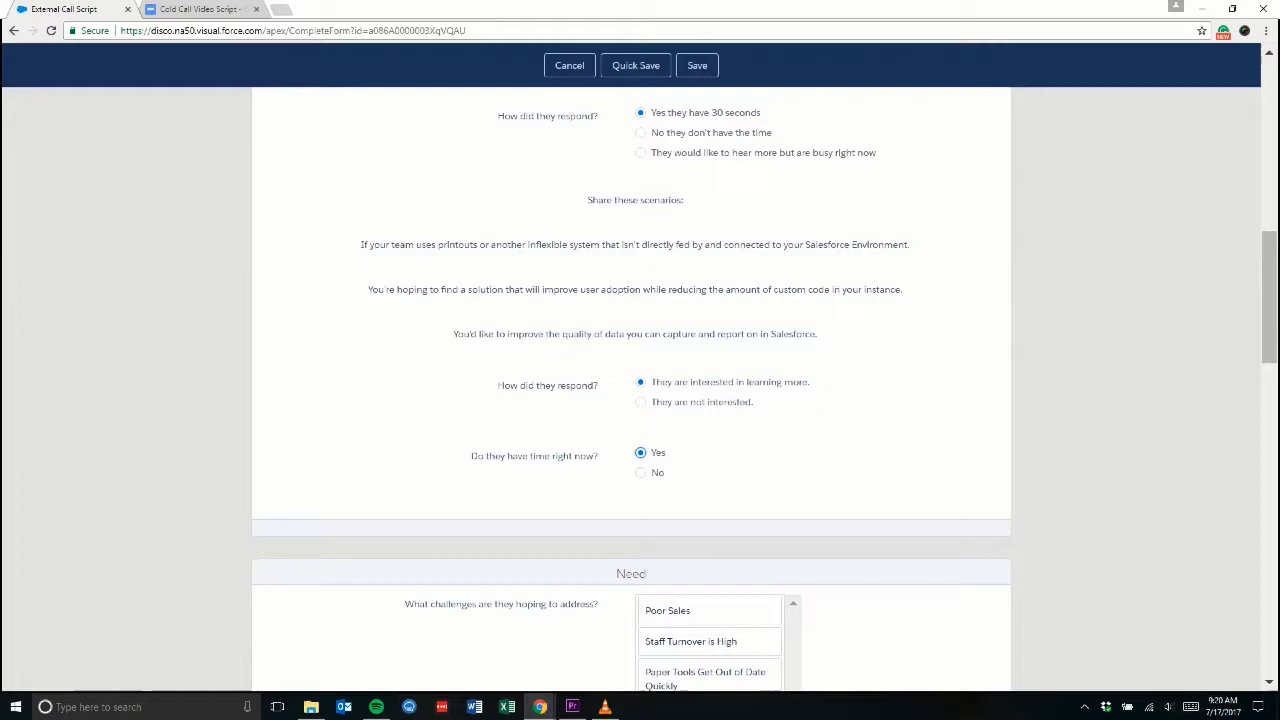
scroll(640, 400, "down", 2)
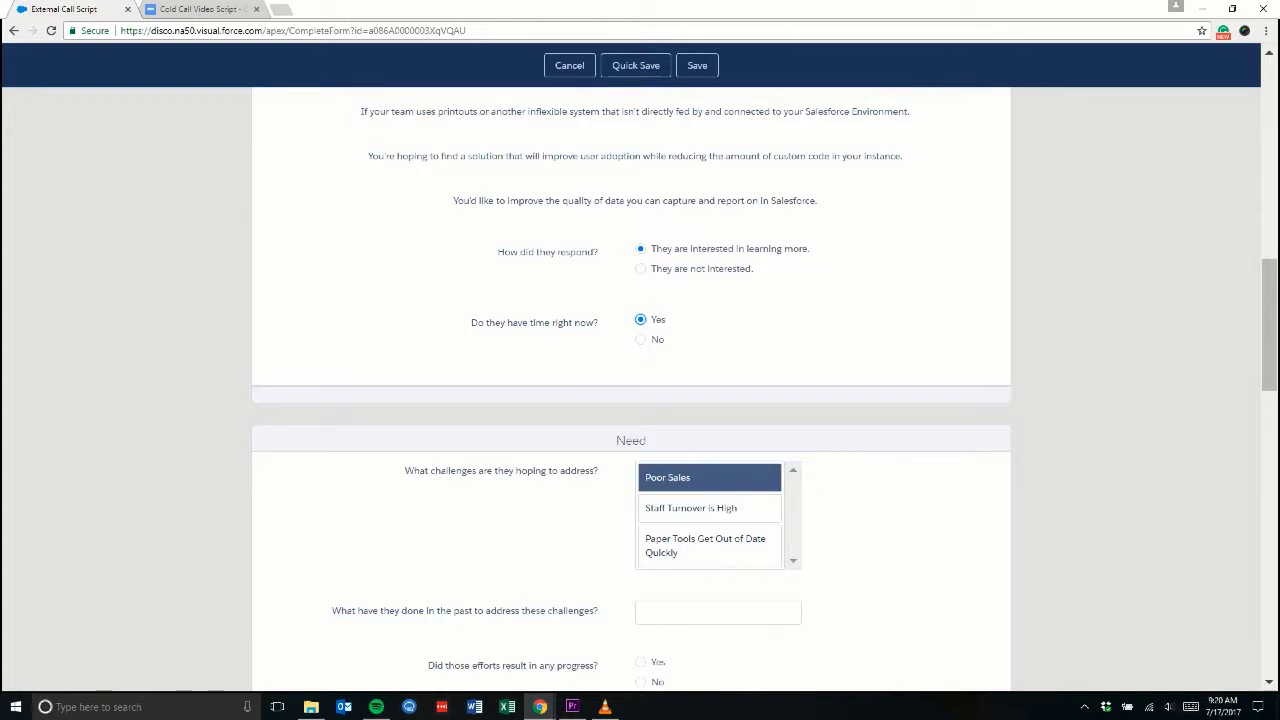
left_click(705, 545, "ctrl")
scroll(640, 400, "down", 2)
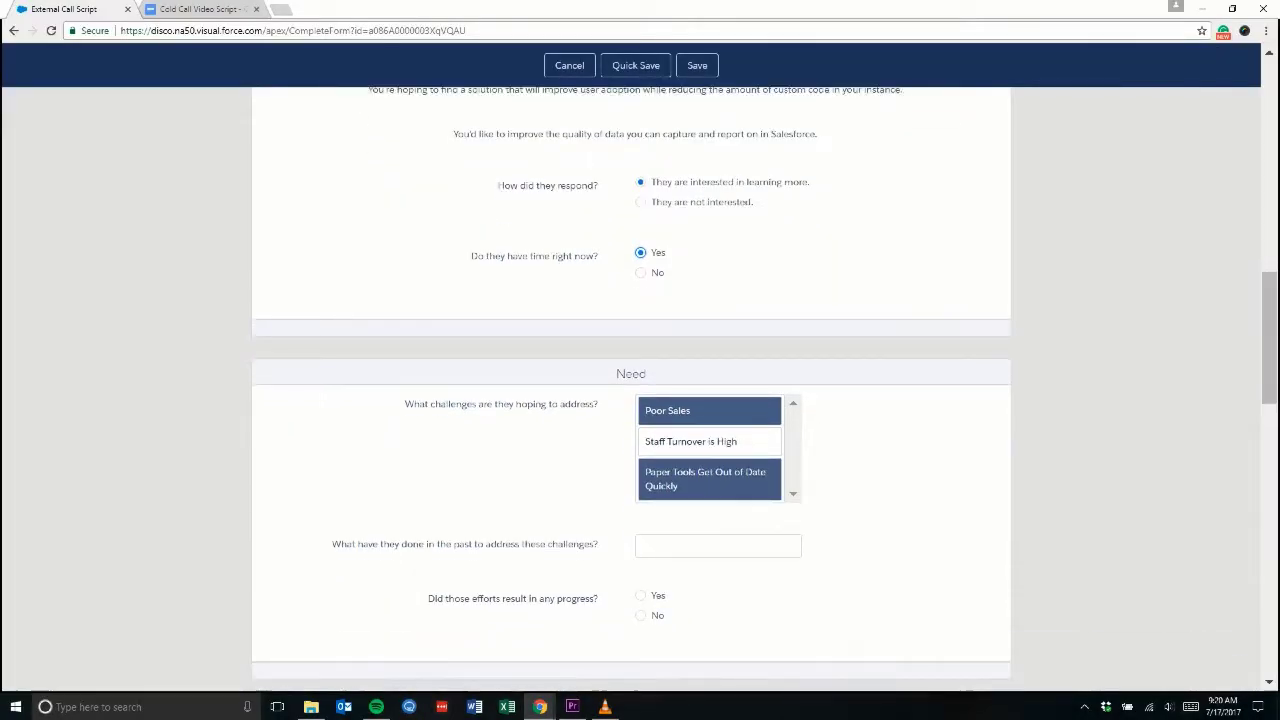
scroll(640, 400, "down", 3)
Step: Rate the priority Top 5 and move the solution-date calendar to September 2017
left_click(641, 410)
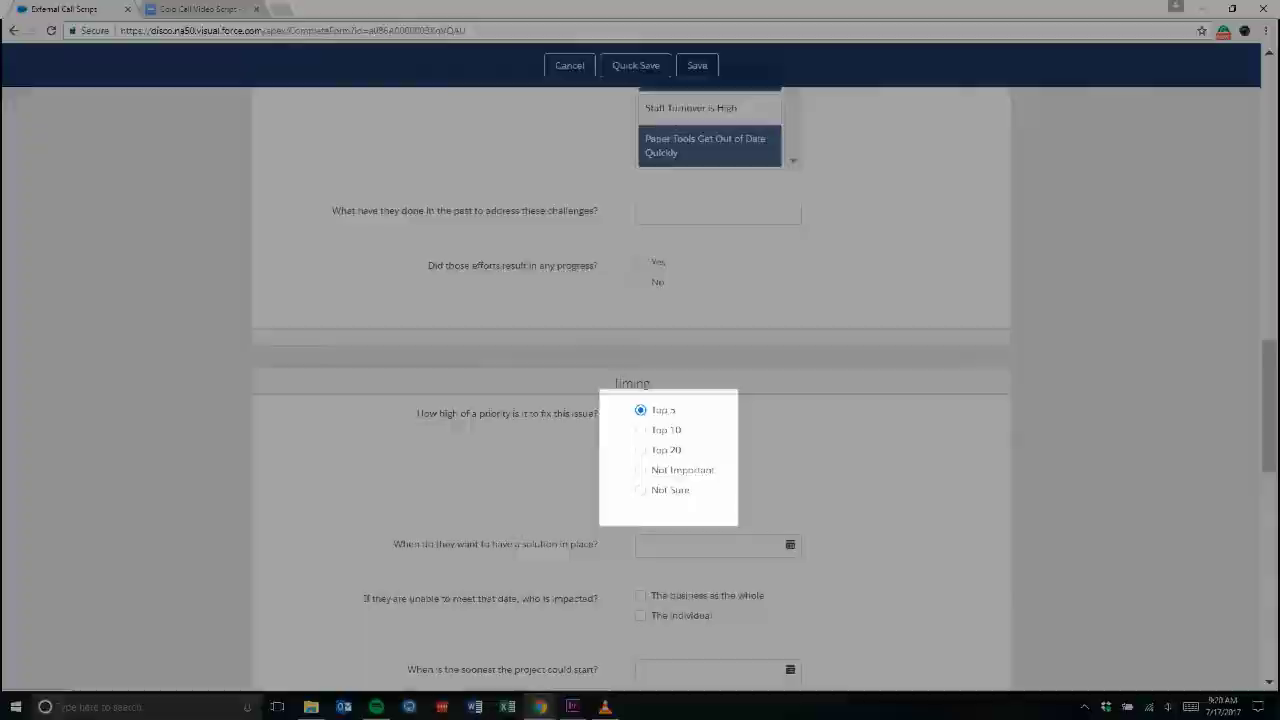
left_click(717, 545)
left_click(850, 353)
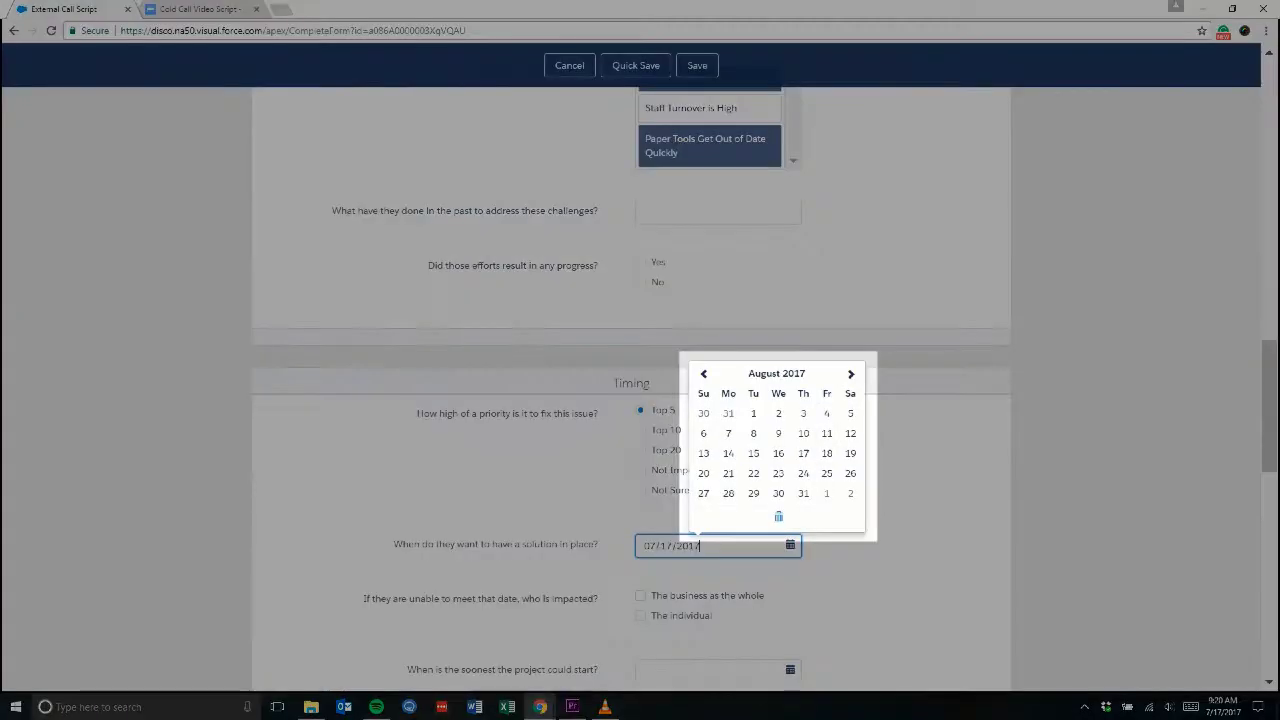
left_click(851, 374)
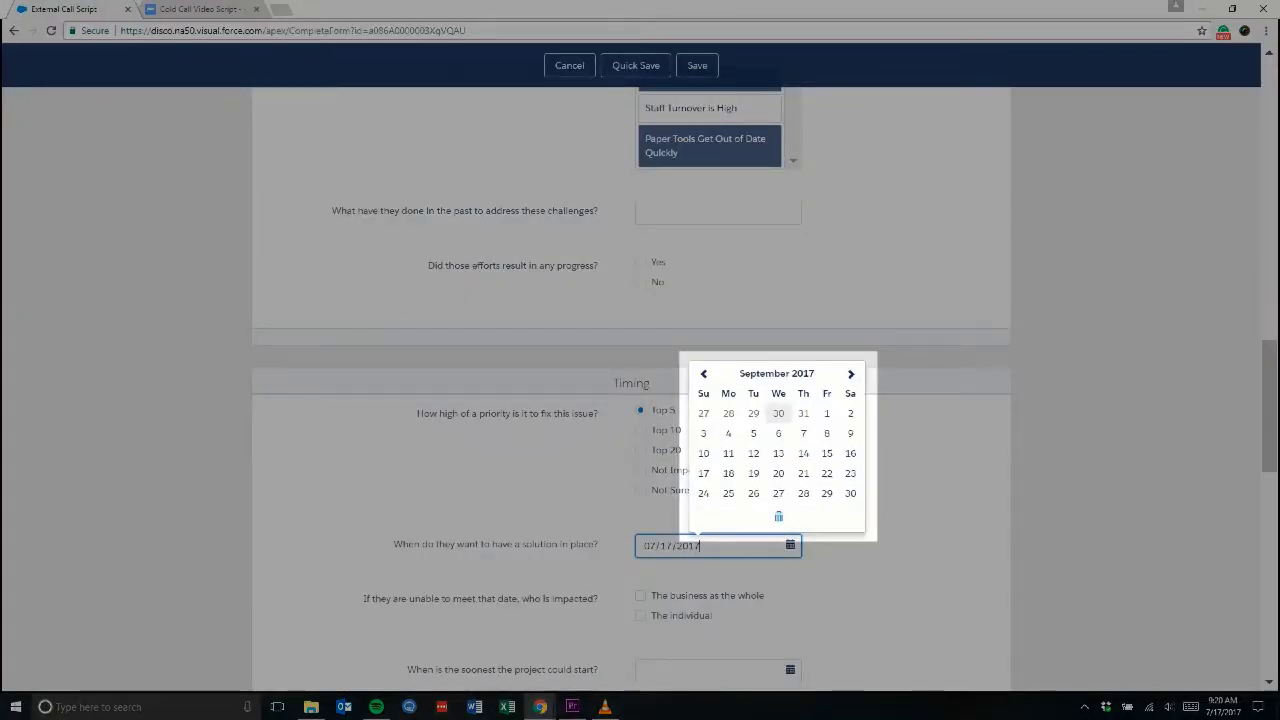
Step: Answer Yes to other solutions ('Survey Man SurveyGizmo') and enter the financial buyer's name
scroll(640, 400, "down", 5)
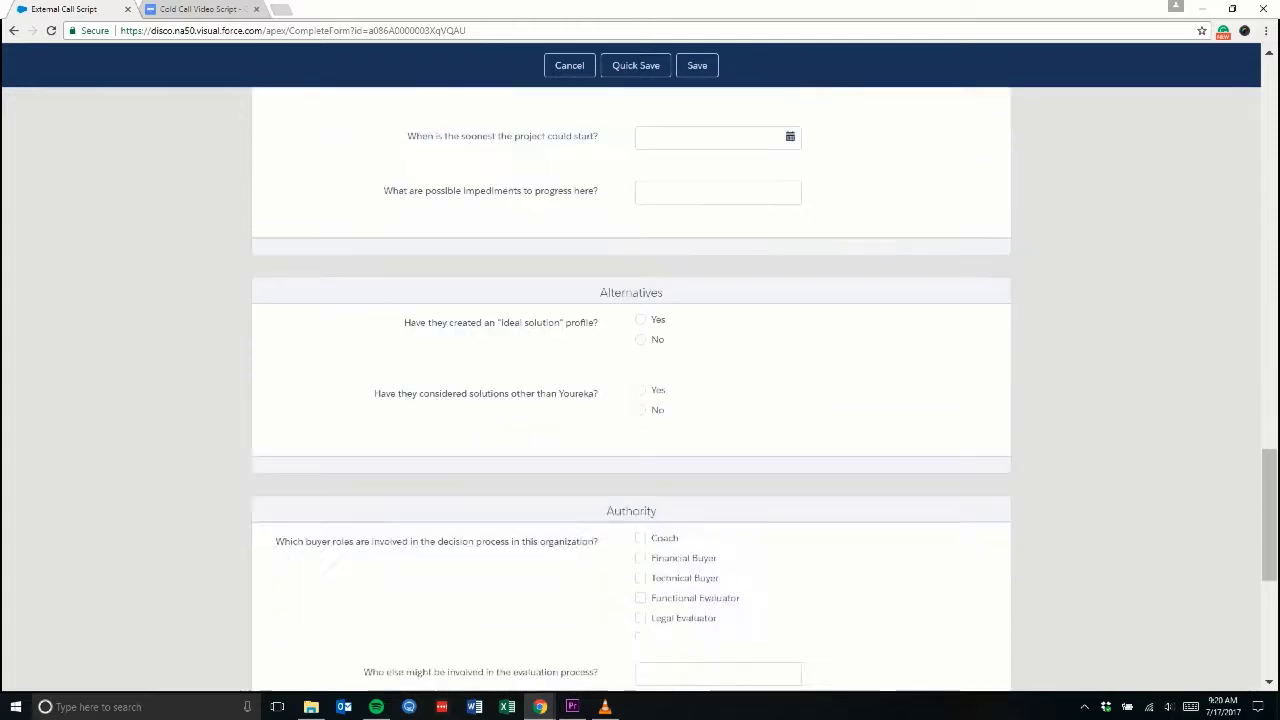
left_click(641, 390)
type("Survey Man ")
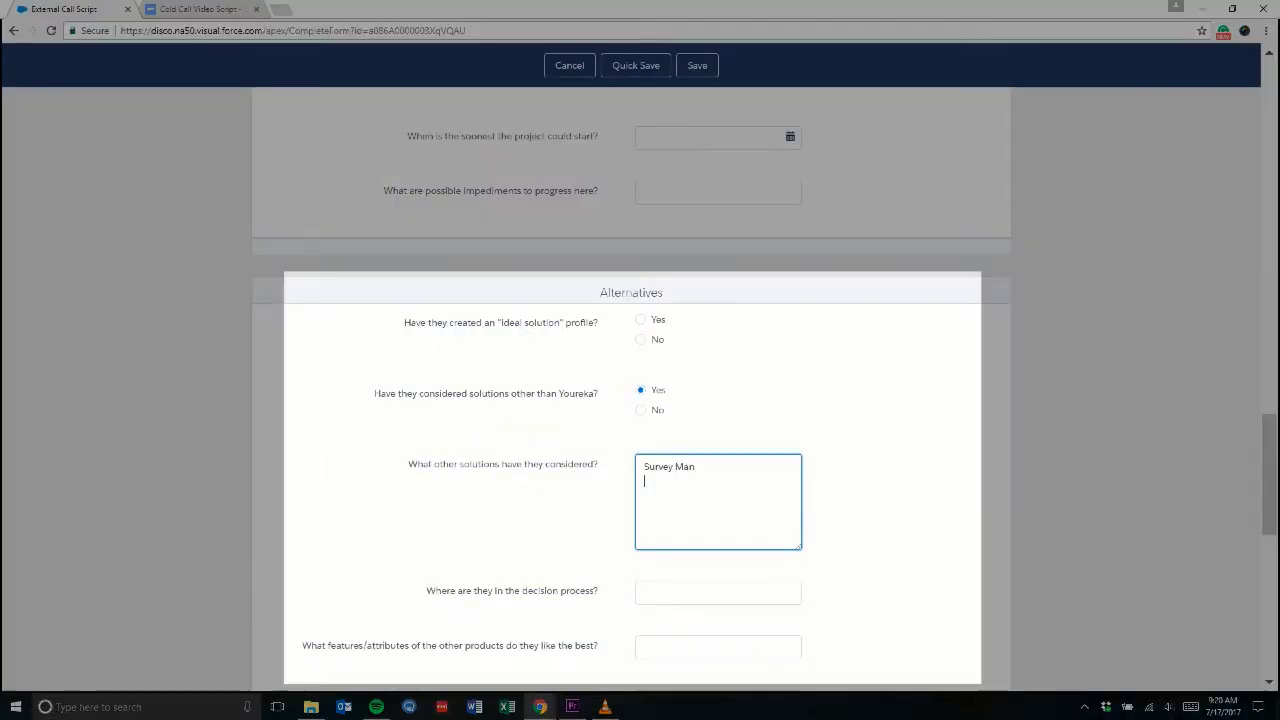
type("SurveyGizmo")
scroll(640, 400, "down", 4)
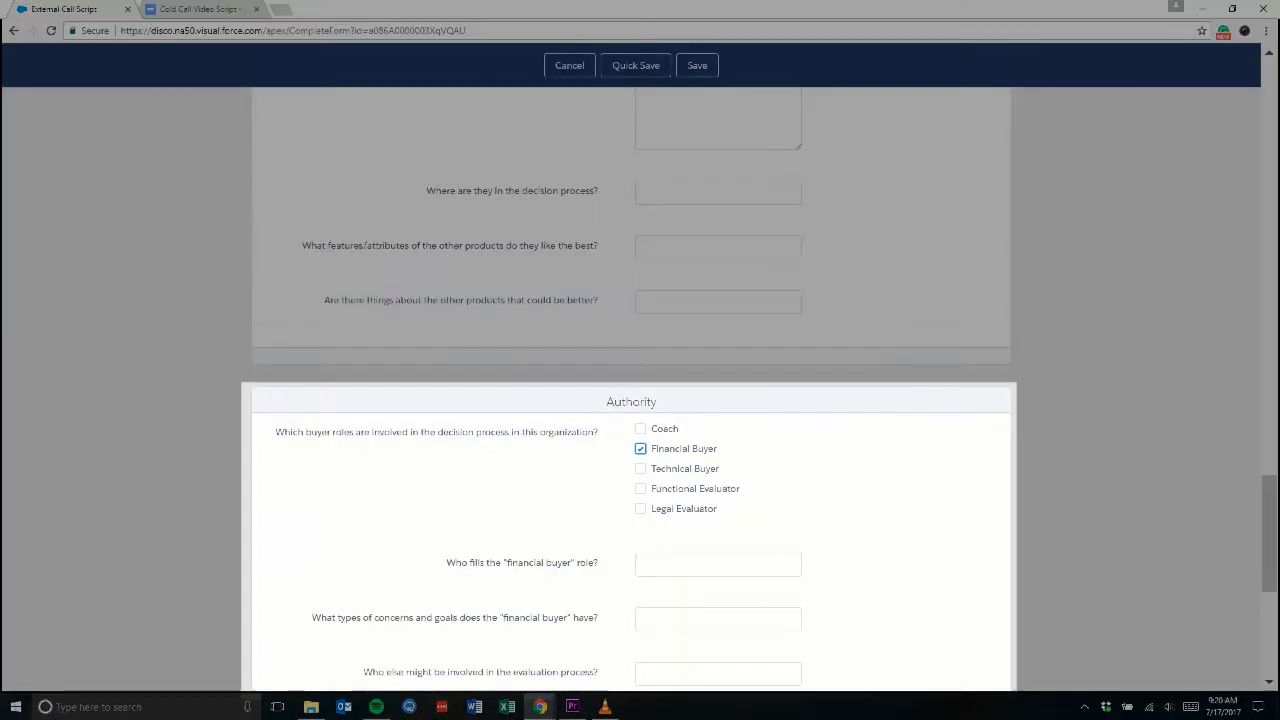
left_click(718, 564)
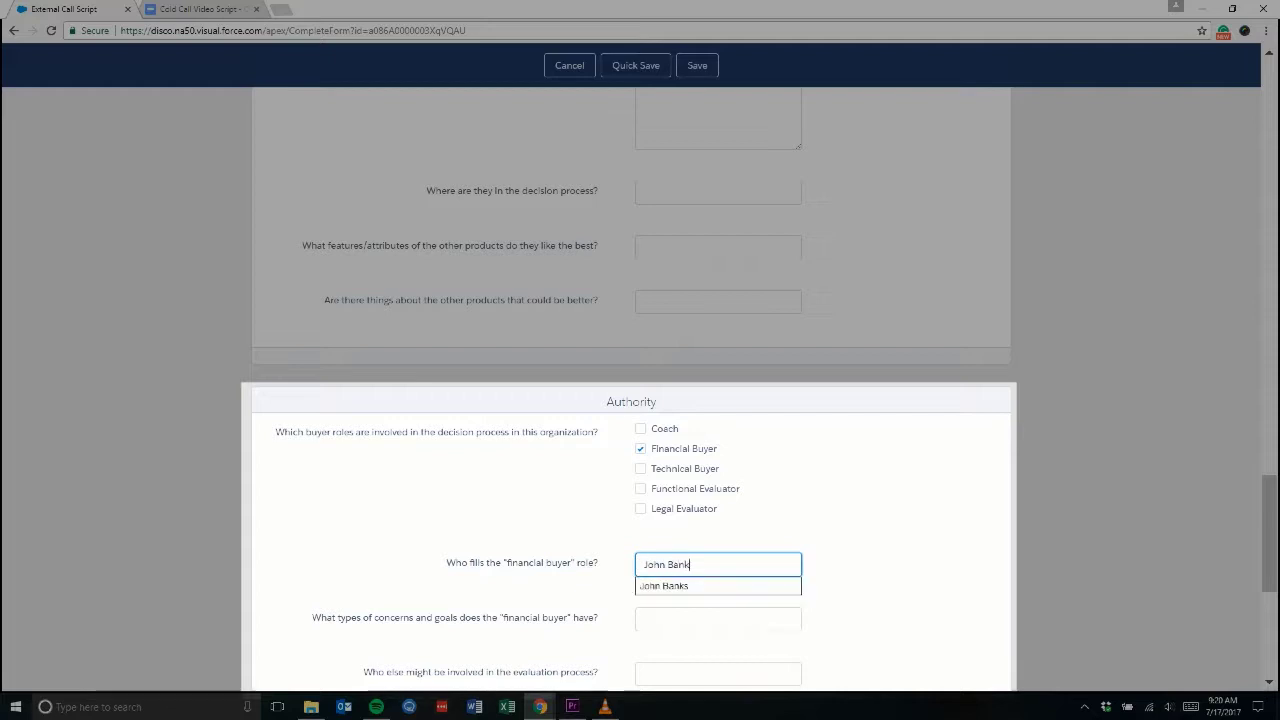
Step: Mark the project budgeted with 1000 available on August 1, 2017
scroll(640, 400, "down", 4)
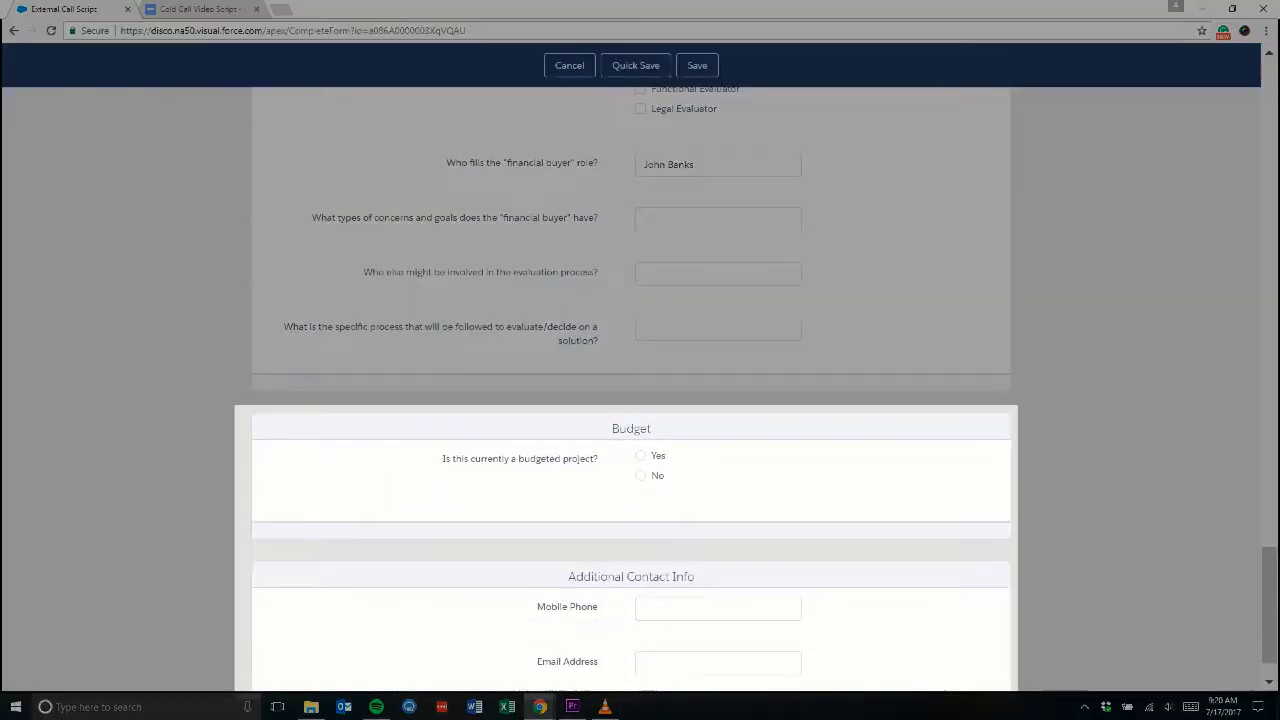
left_click(641, 455)
left_click(718, 531)
type("1000")
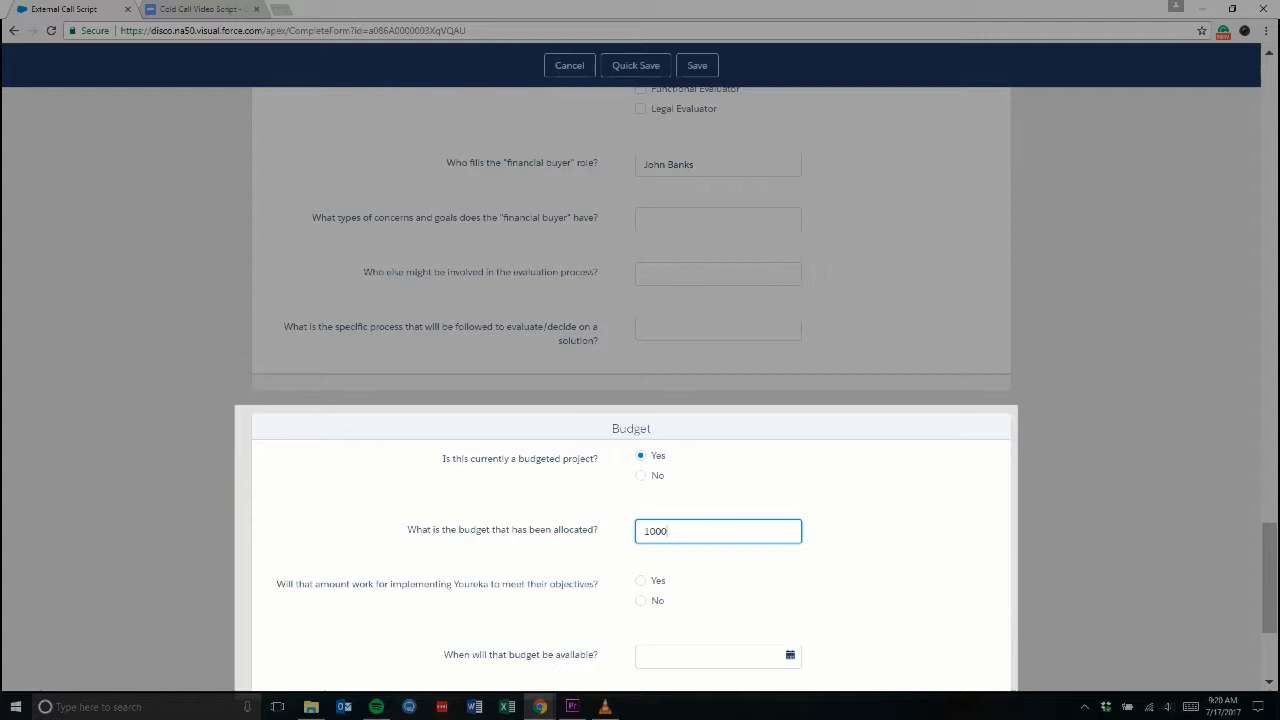
left_click(718, 655)
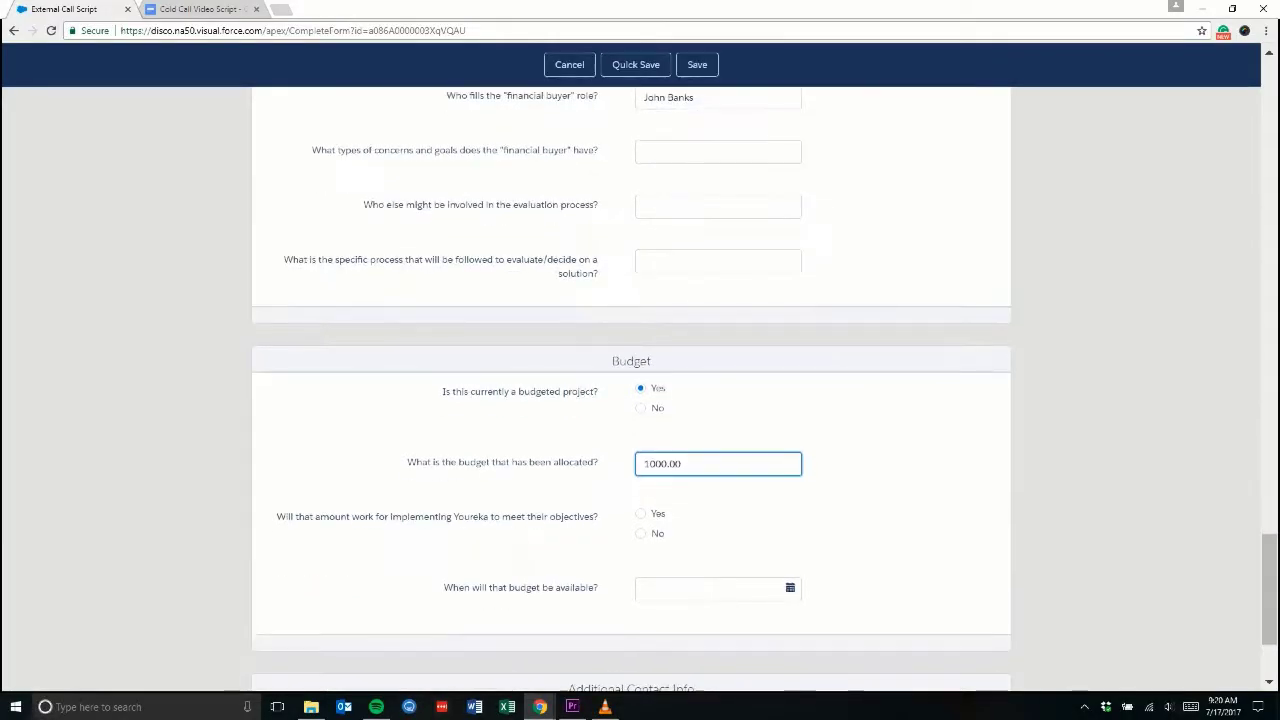
left_click(850, 330)
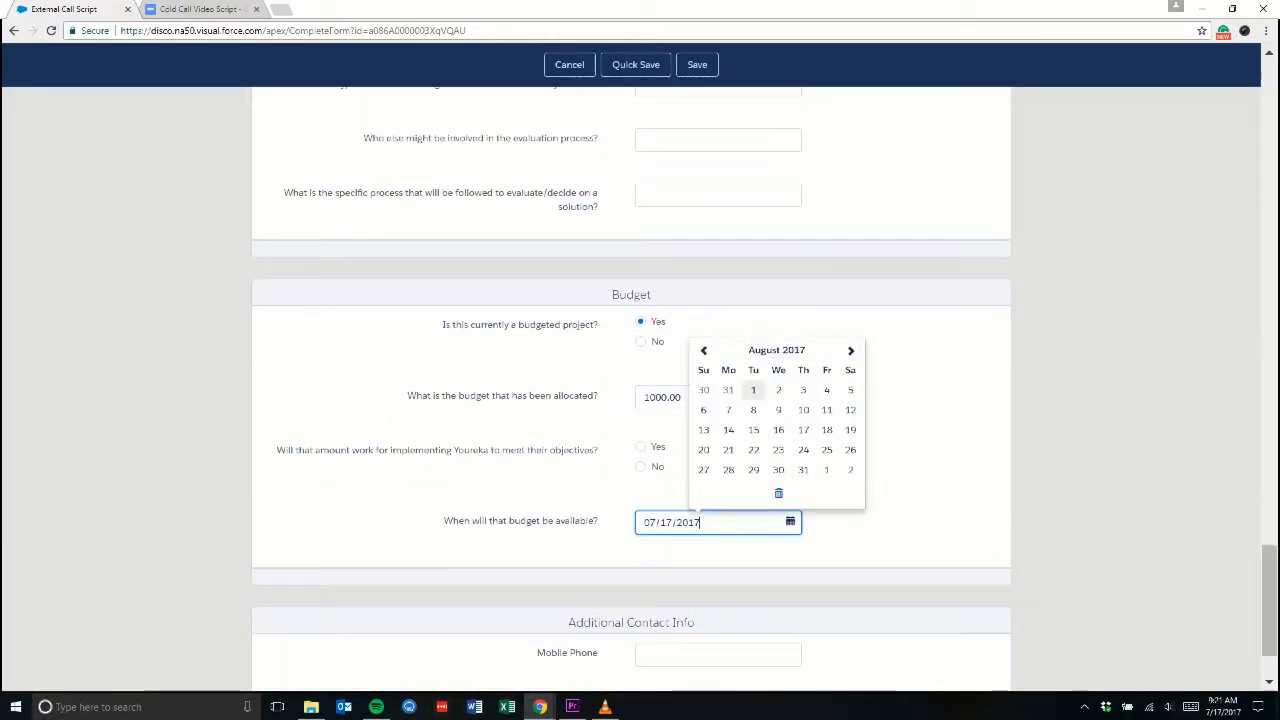
left_click(753, 390)
Step: Enter the lead's mobile number and e-mail address, then save the call script
scroll(753, 390, "down", 1)
left_click(718, 552)
type("555")
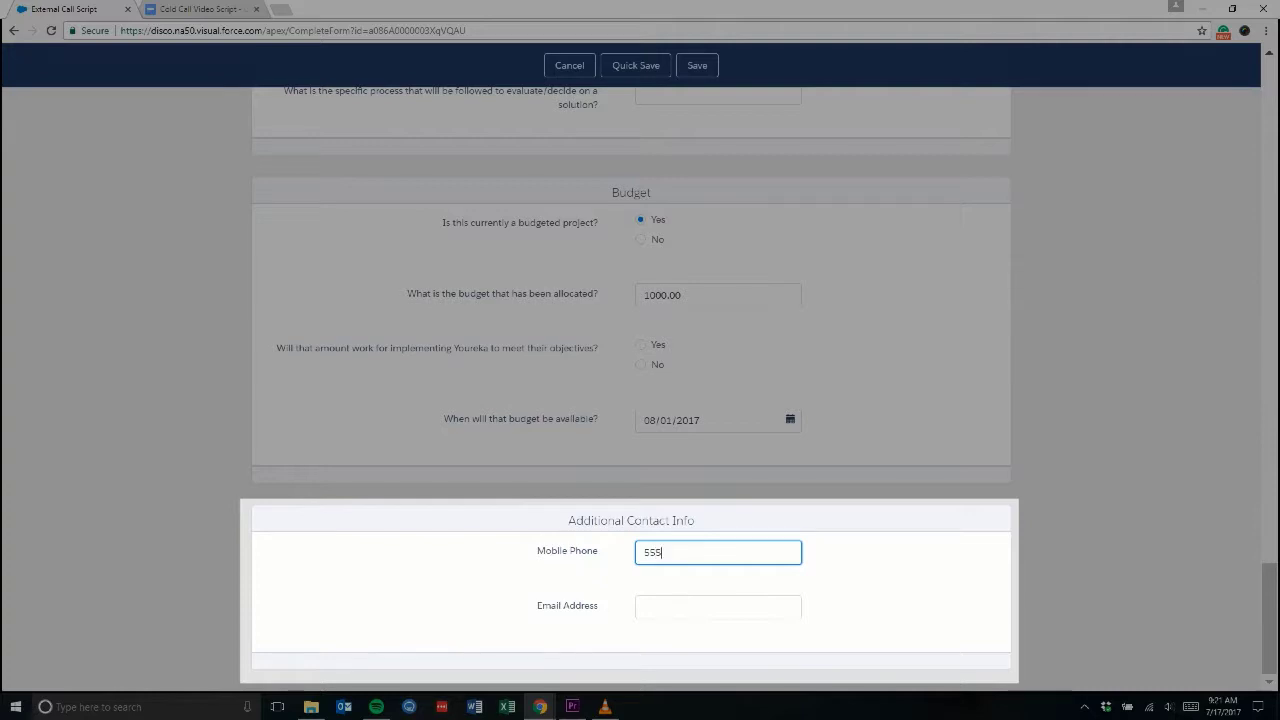
type(" 555 5555")
left_click(718, 607)
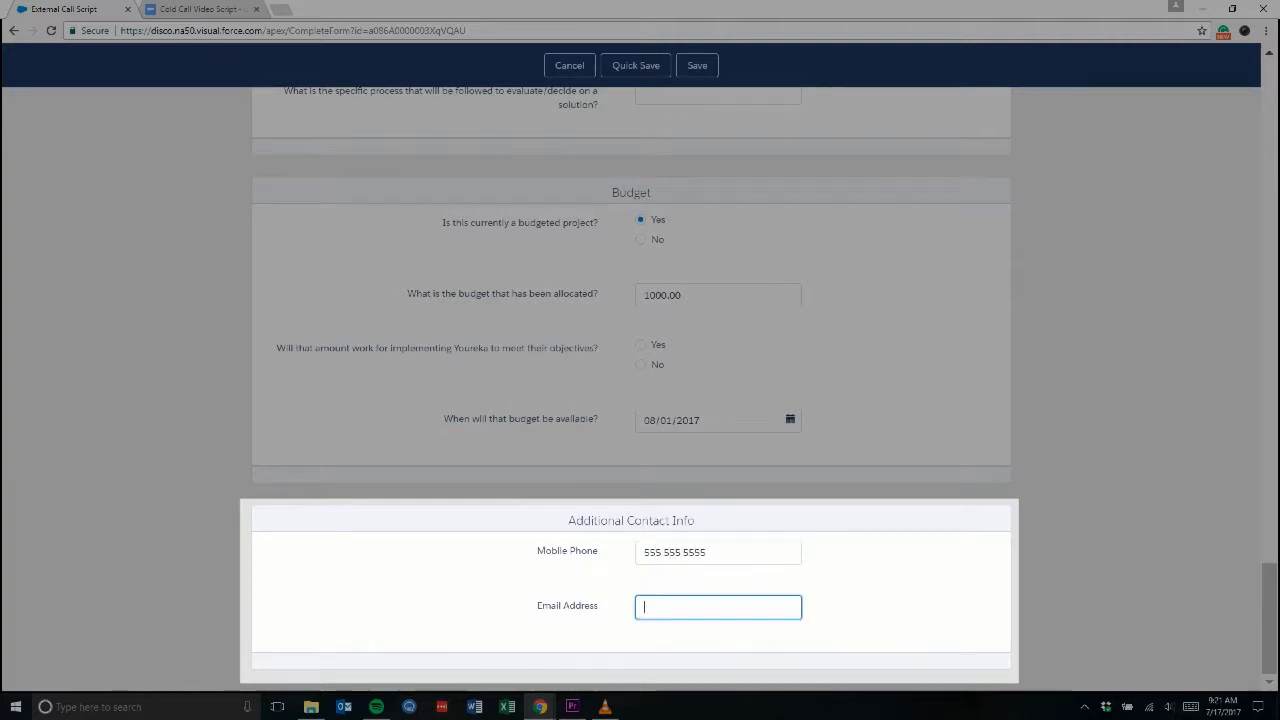
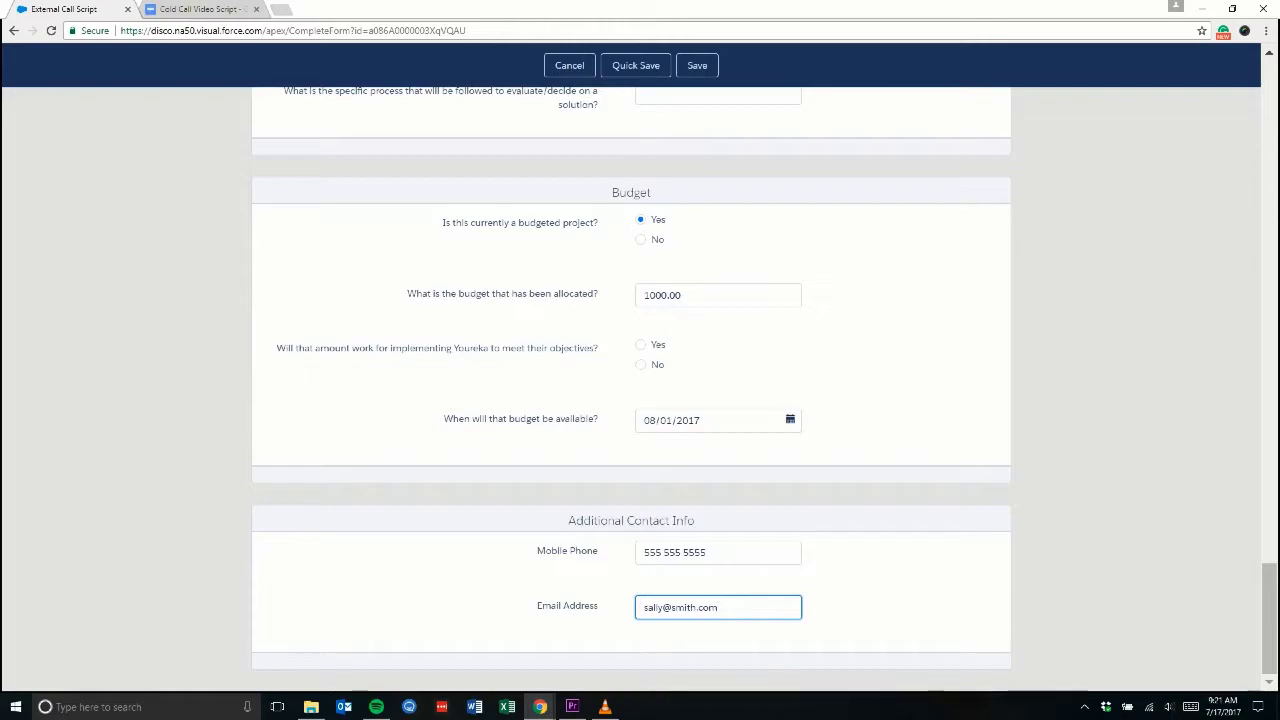
left_click(697, 65)
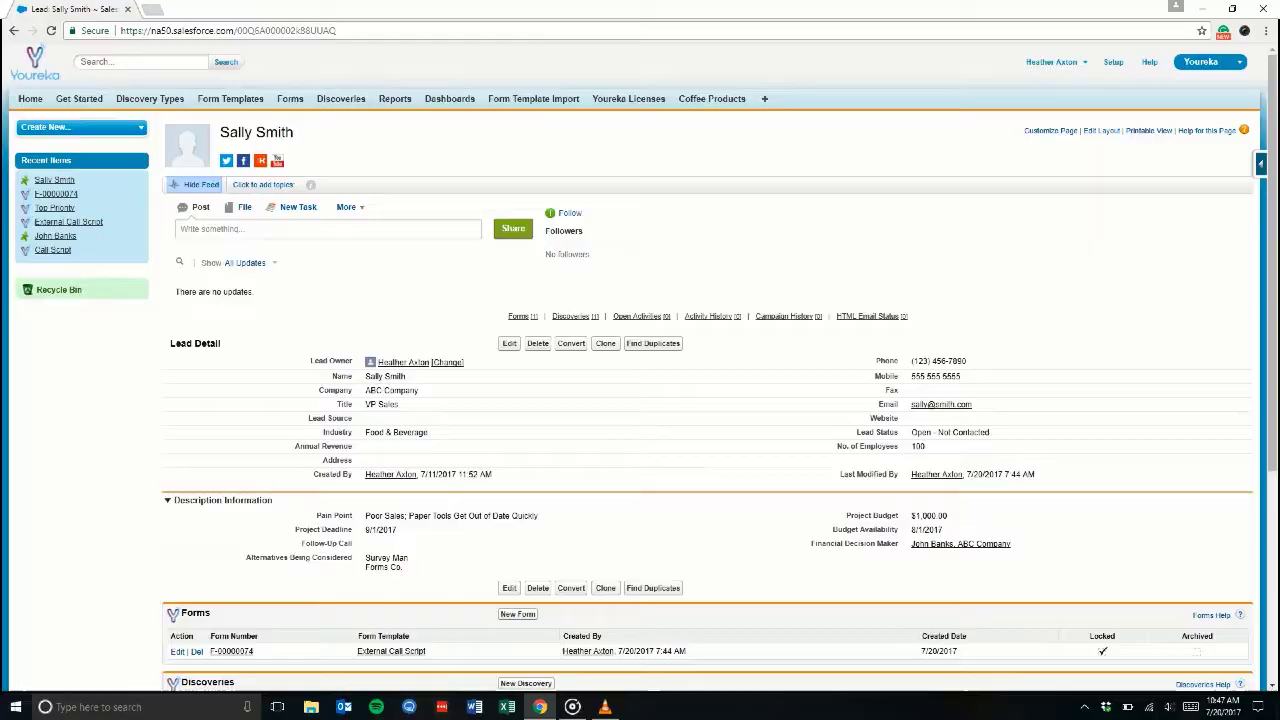
Step: Scroll down the lead record to the Discoveries related list
scroll(640, 367, "down", 2)
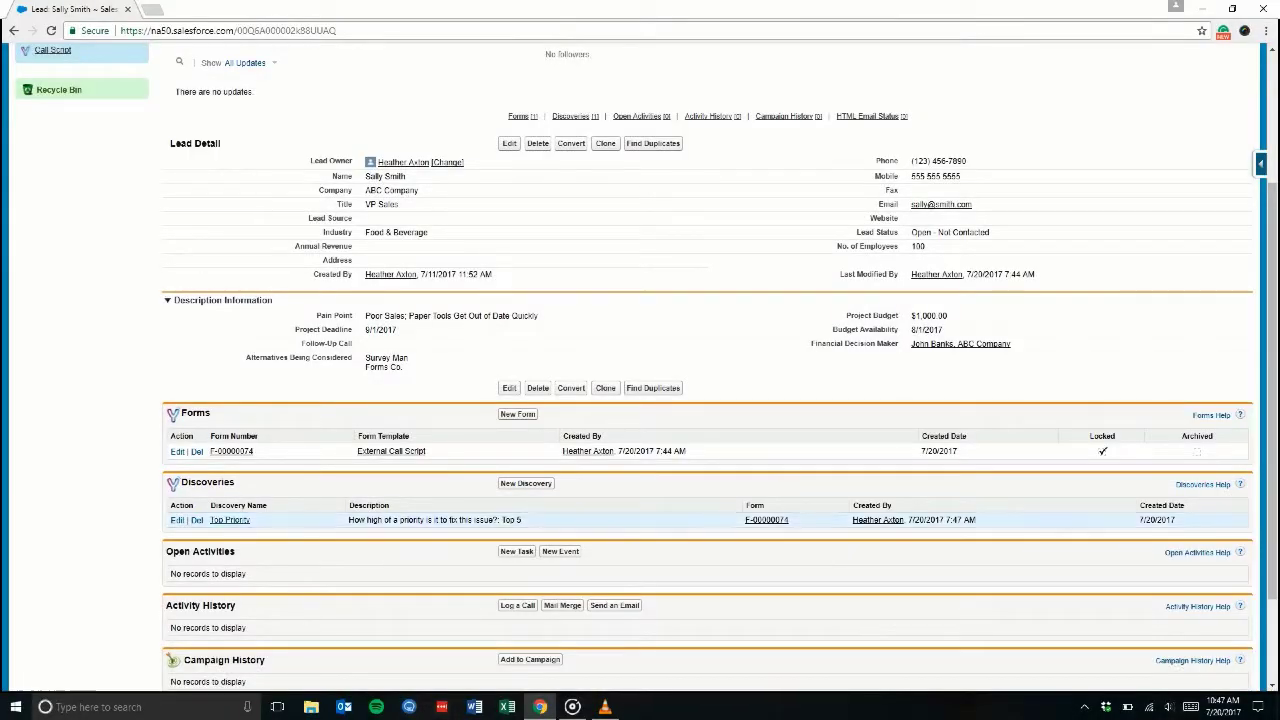
left_click(230, 520)
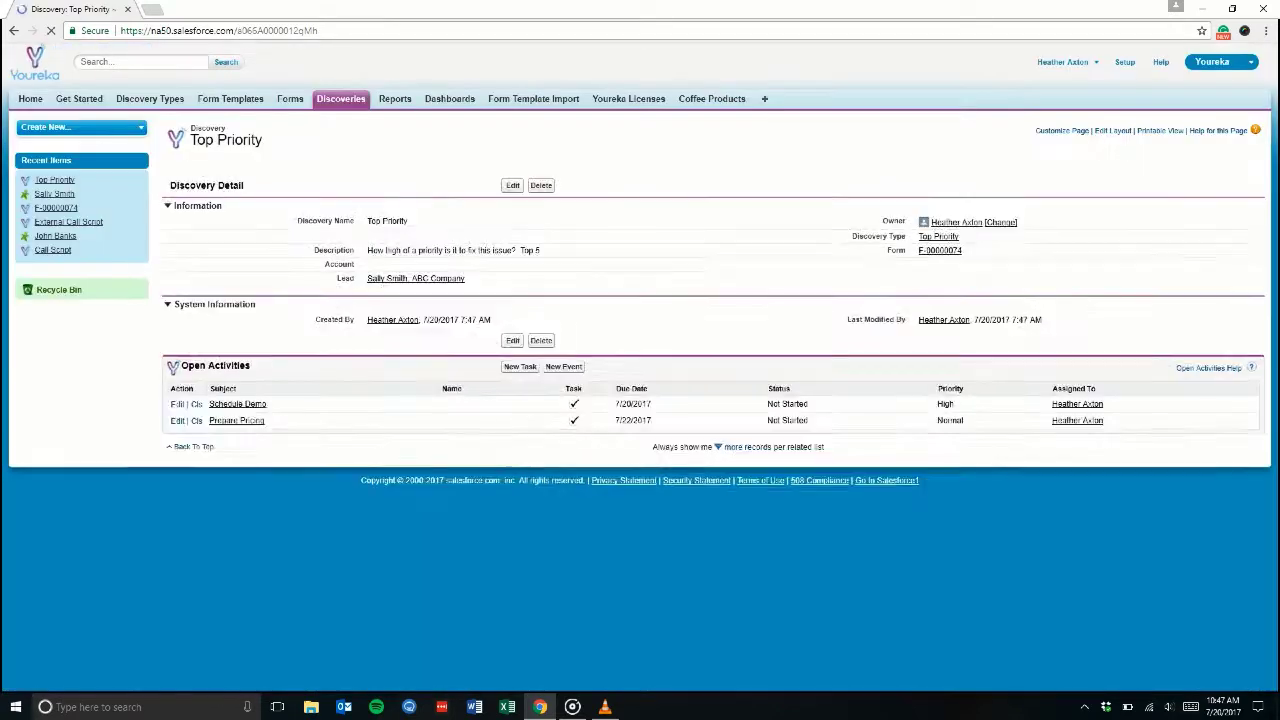